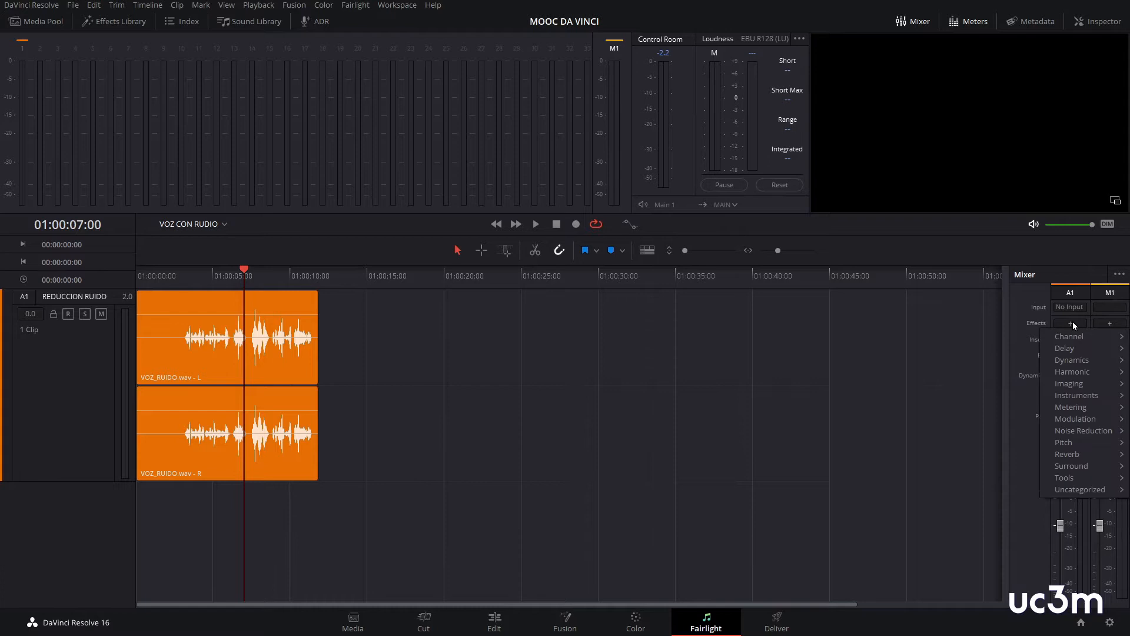
{"action": "mouse_move", "coordinate": [1092, 432]}
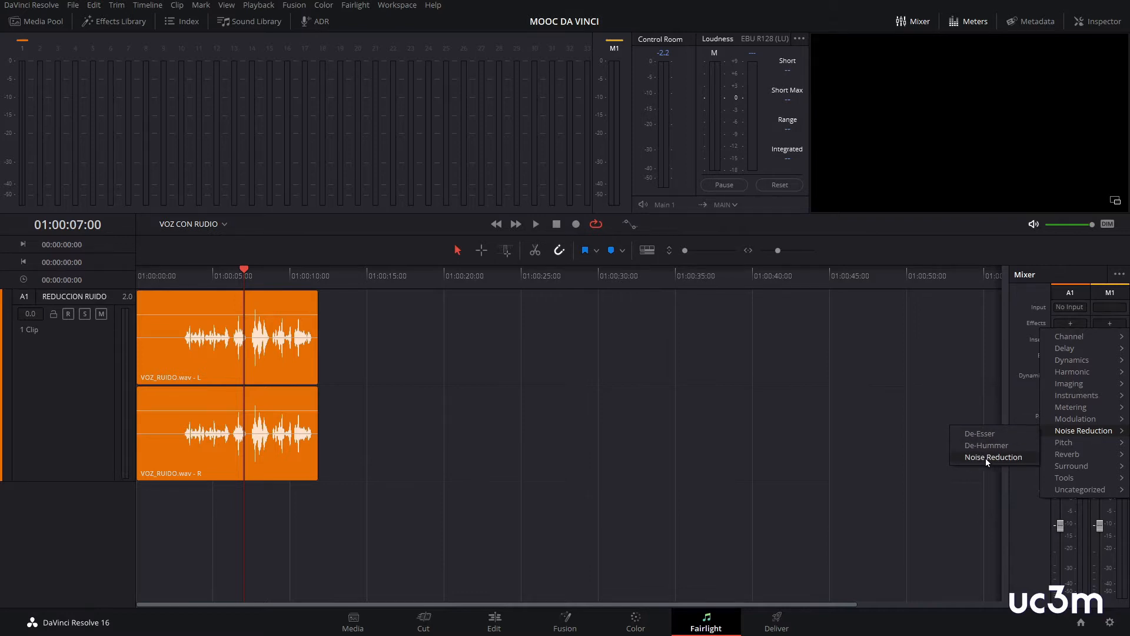
{"action": "left_click", "coordinate": [802, 427]}
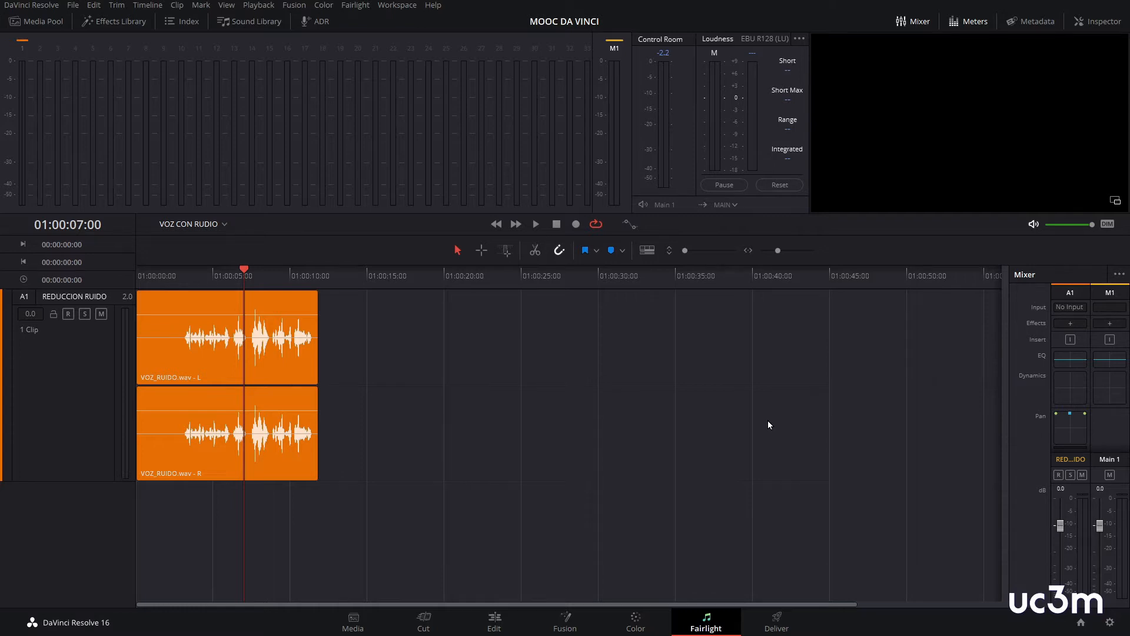
- Look over the VOZ_RUIDO.wav waveform on the Media page by scrubbing into the clip, and return to the Fairlight page
{"action": "left_click", "coordinate": [354, 617]}
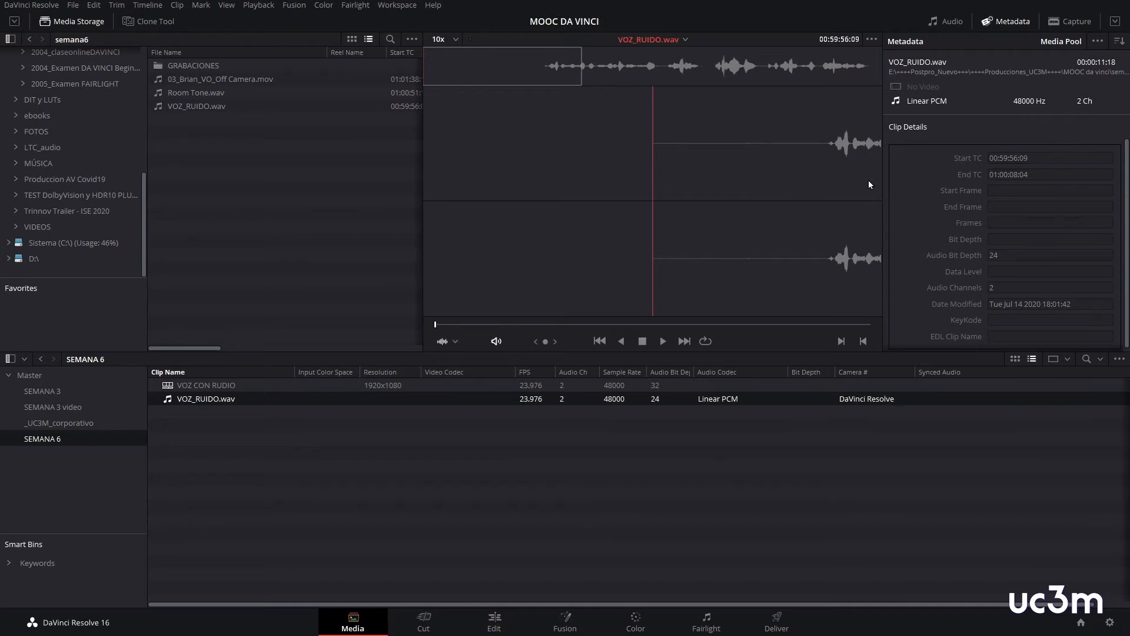
{"action": "left_click_drag", "start_coordinate": [627, 324], "coordinate": [537, 324]}
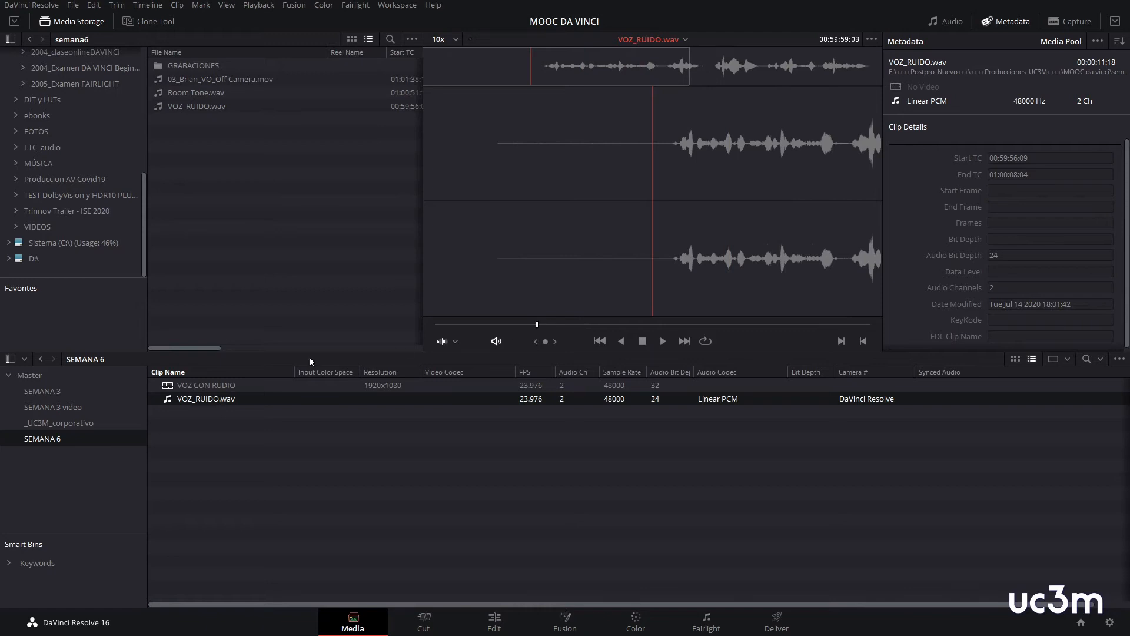
{"action": "left_click", "coordinate": [706, 626]}
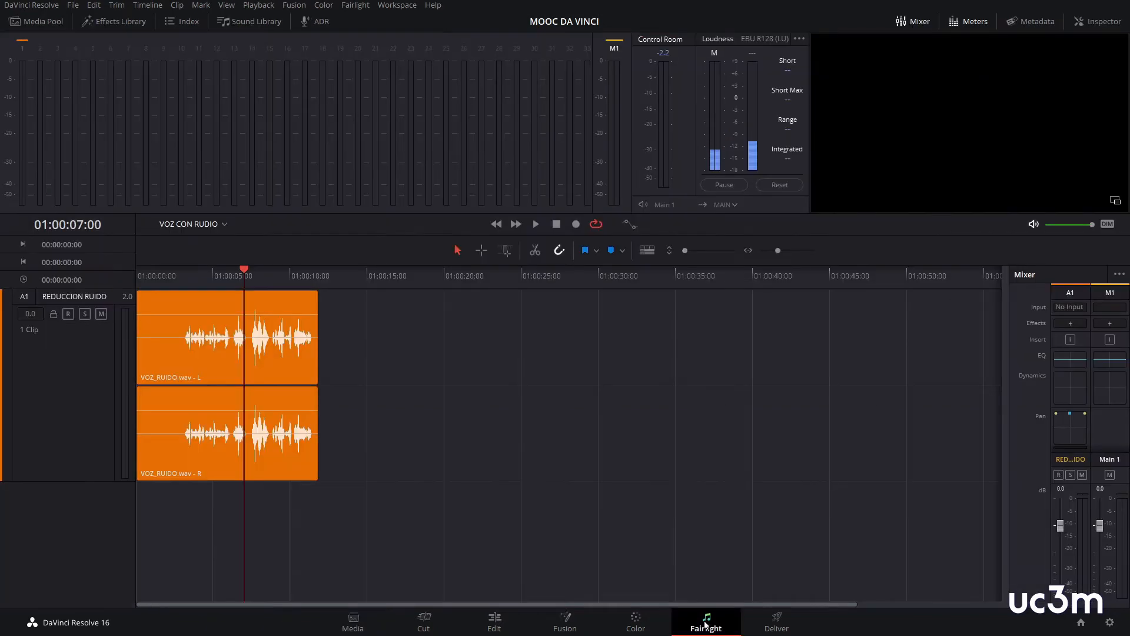
- Enlarge the noisy voice clip on the timeline and listen to it from the start
{"action": "key", "text": "ctrl+equal"}
{"action": "key", "text": "ctrl+equal"}
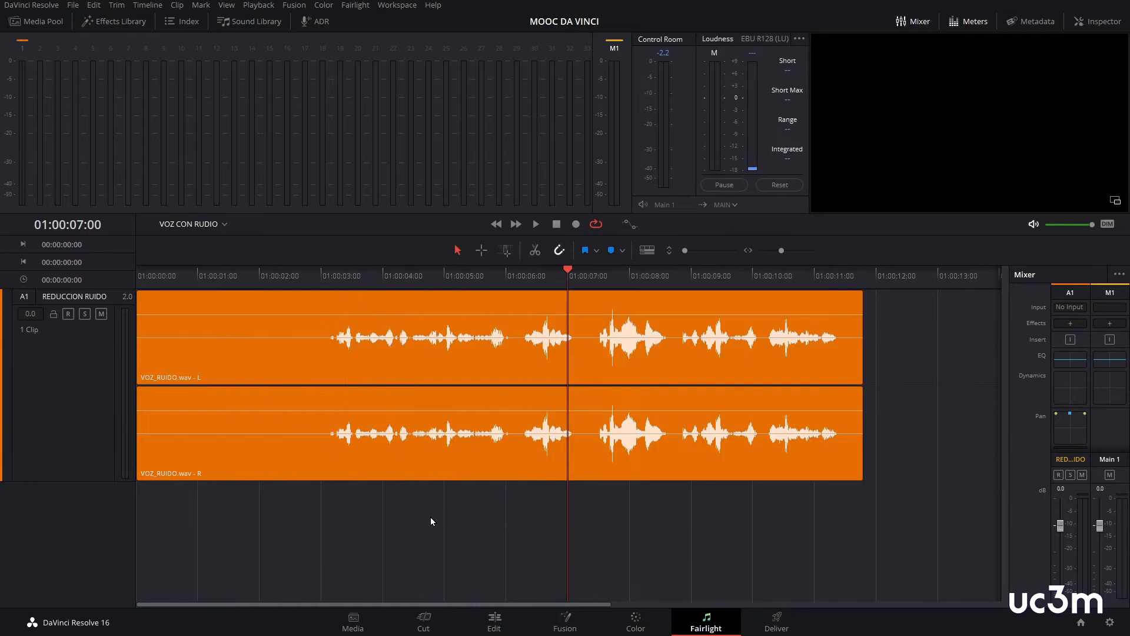
{"action": "left_click_drag", "start_coordinate": [214, 277], "coordinate": [63, 277]}
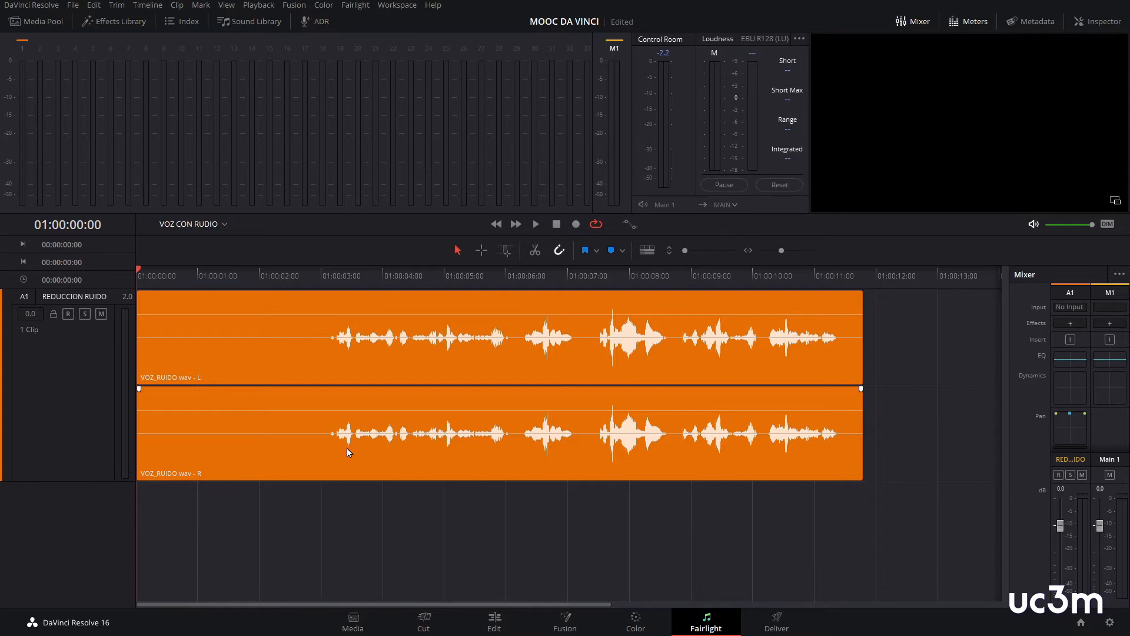
{"action": "key", "text": "space"}
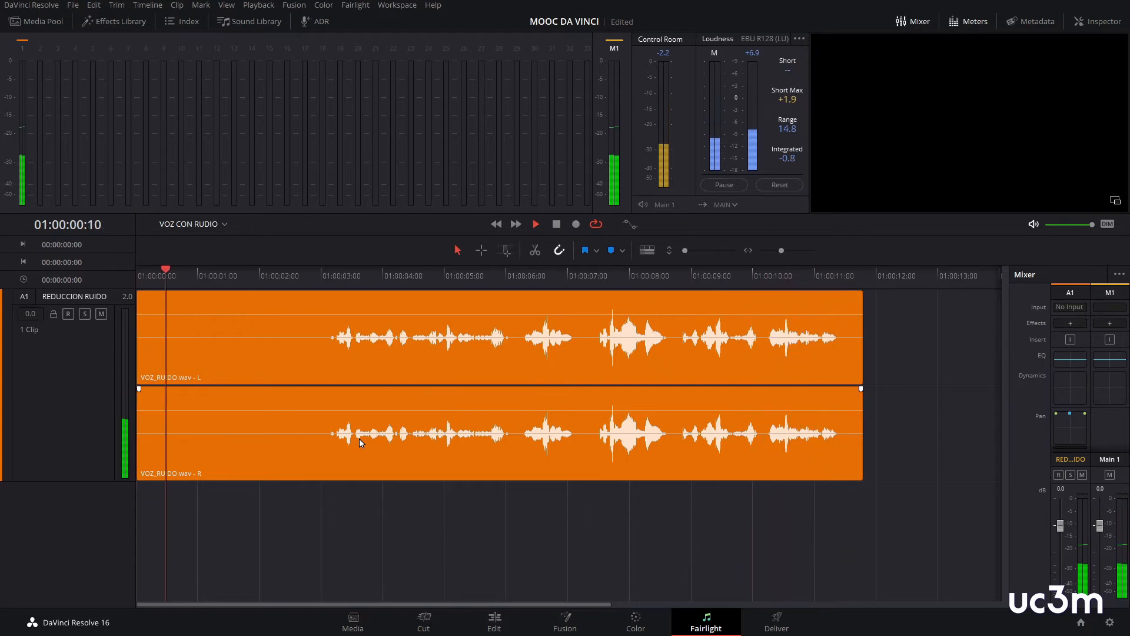
{"action": "key", "text": "space"}
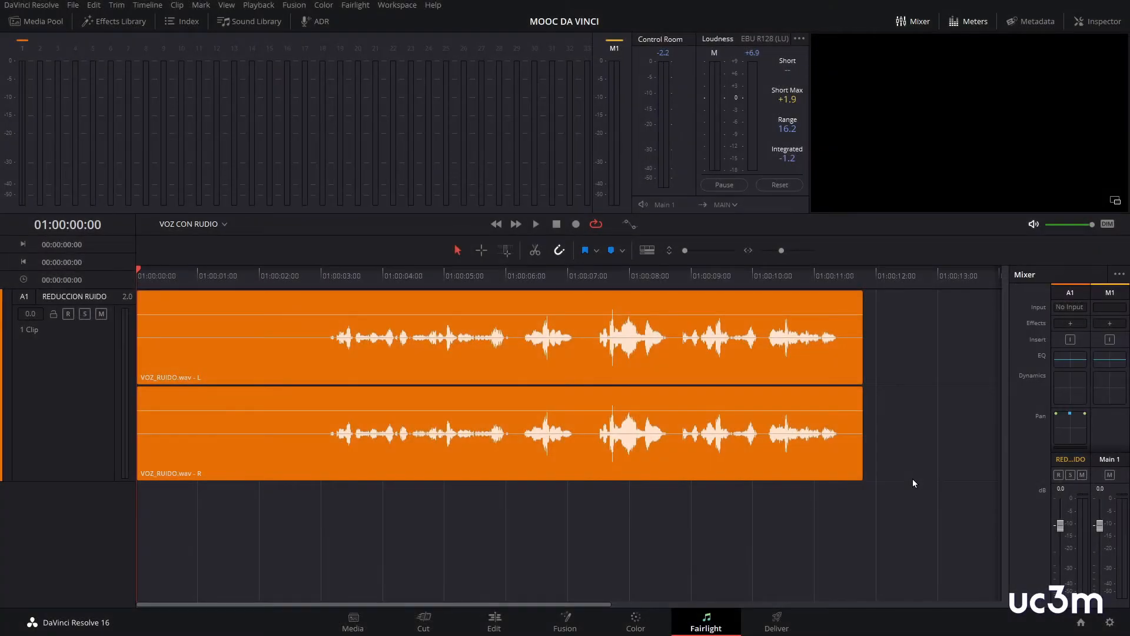
- Add the Noise Reduction effect to track A1 and move its window clear of the clip's opening section
{"action": "left_click", "coordinate": [1072, 323]}
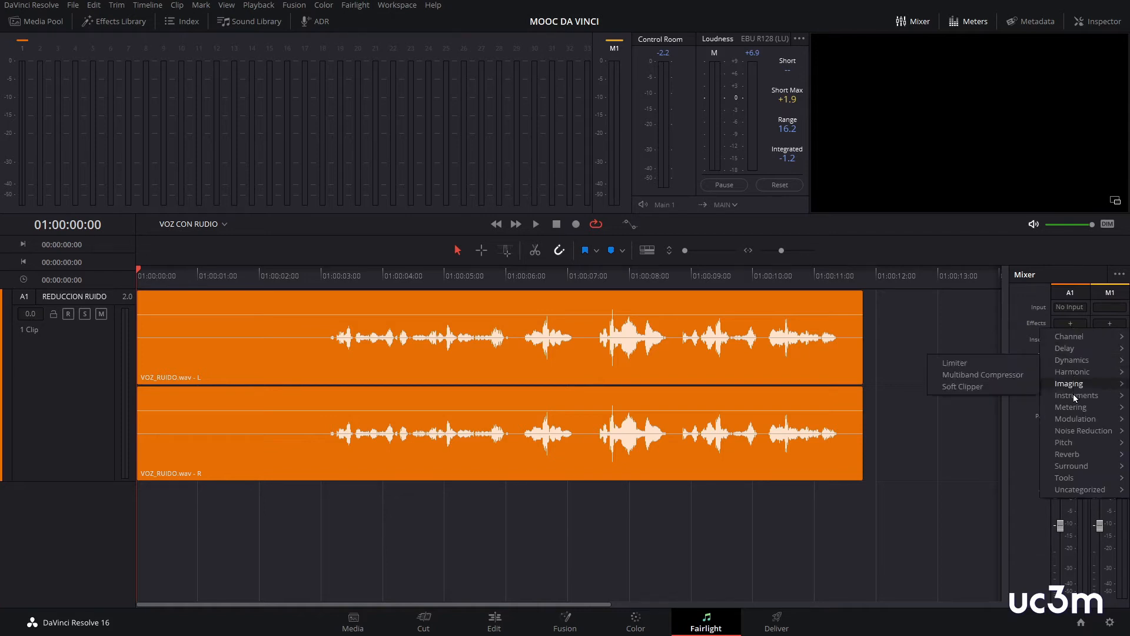
{"action": "mouse_move", "coordinate": [1076, 434]}
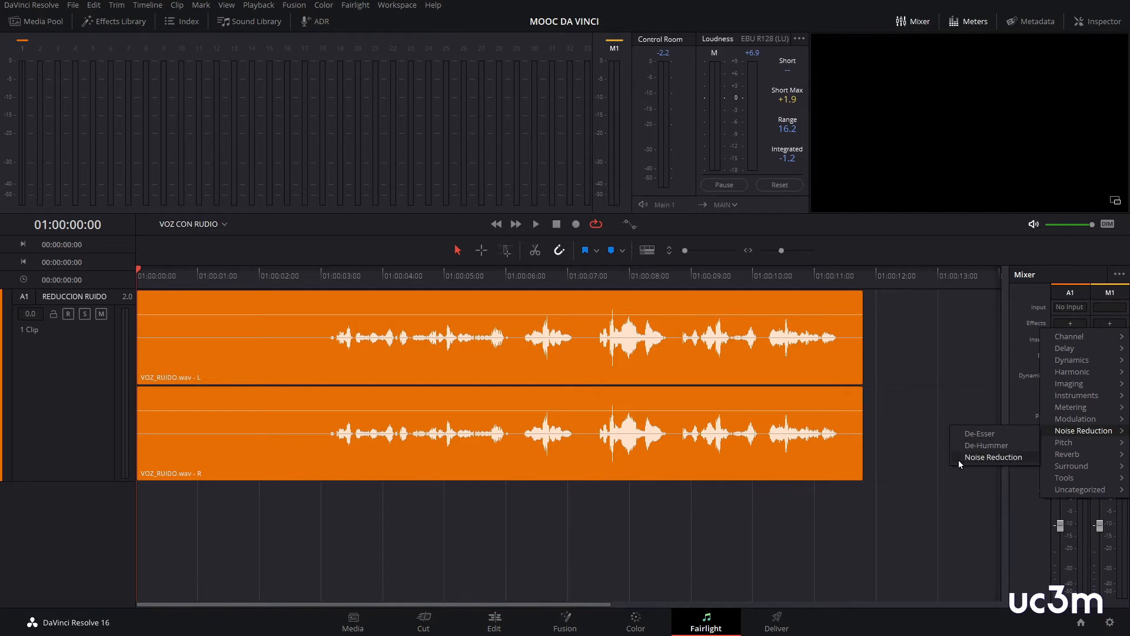
{"action": "left_click", "coordinate": [990, 458]}
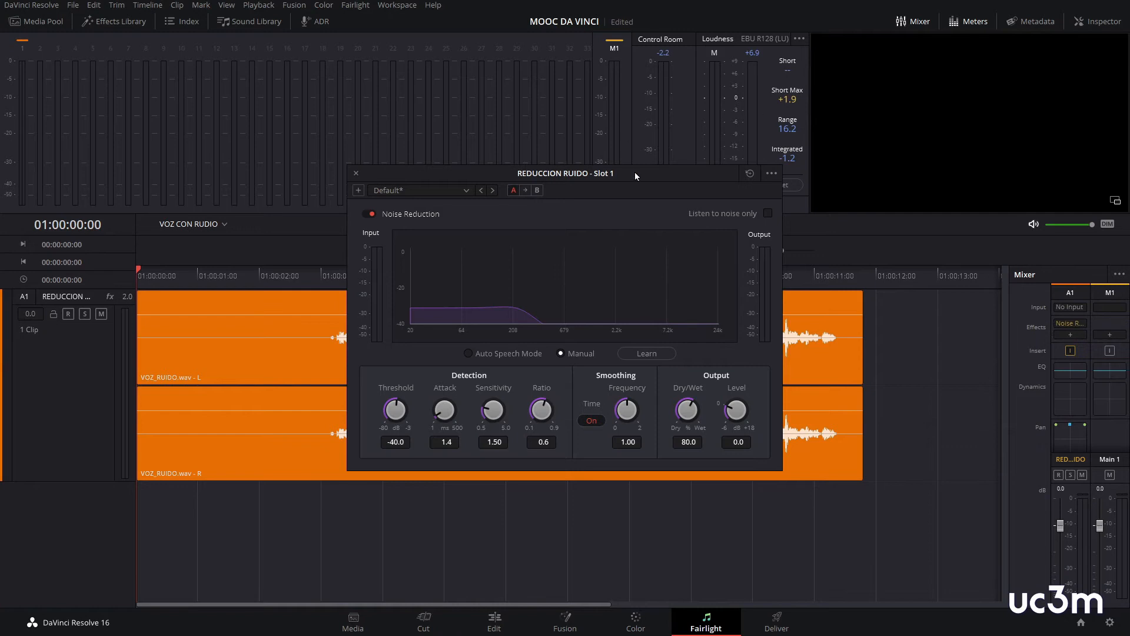
{"action": "left_click_drag", "start_coordinate": [640, 173], "coordinate": [850, 37]}
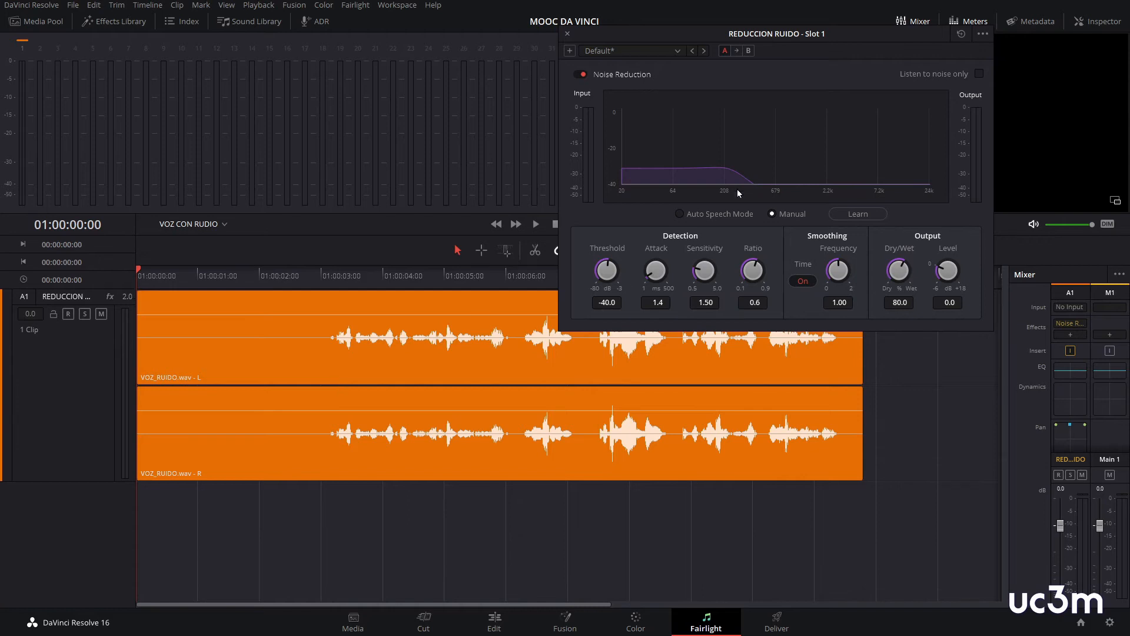
- Have Noise Reduction learn the noise profile in Manual mode from the voiceless first three seconds of the clip
{"action": "left_click", "coordinate": [869, 216]}
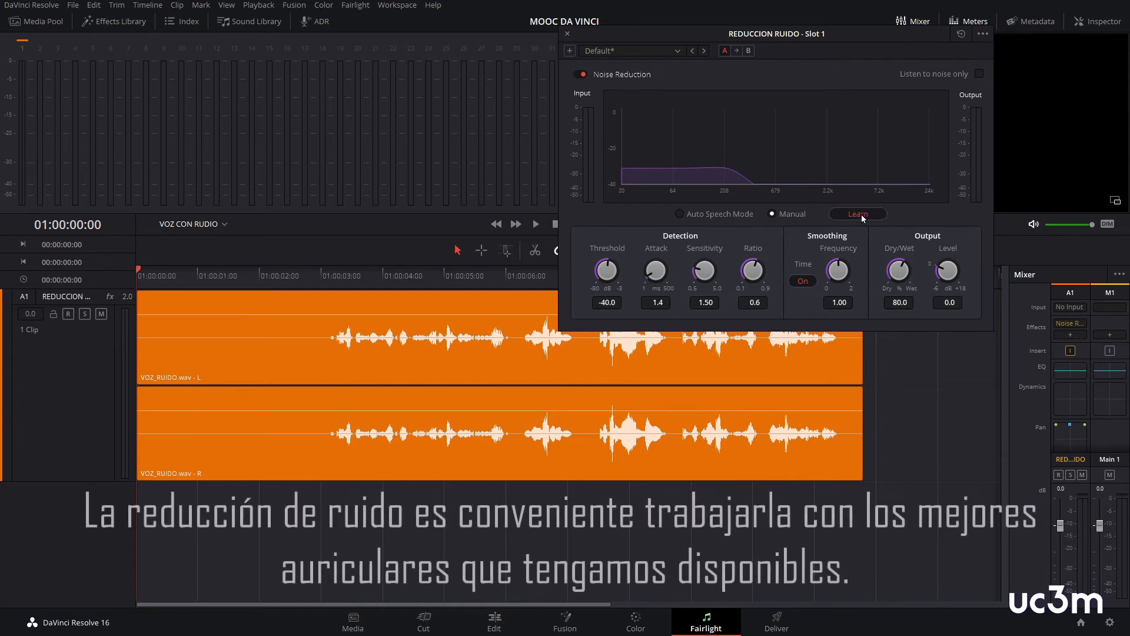
{"action": "key", "text": "space"}
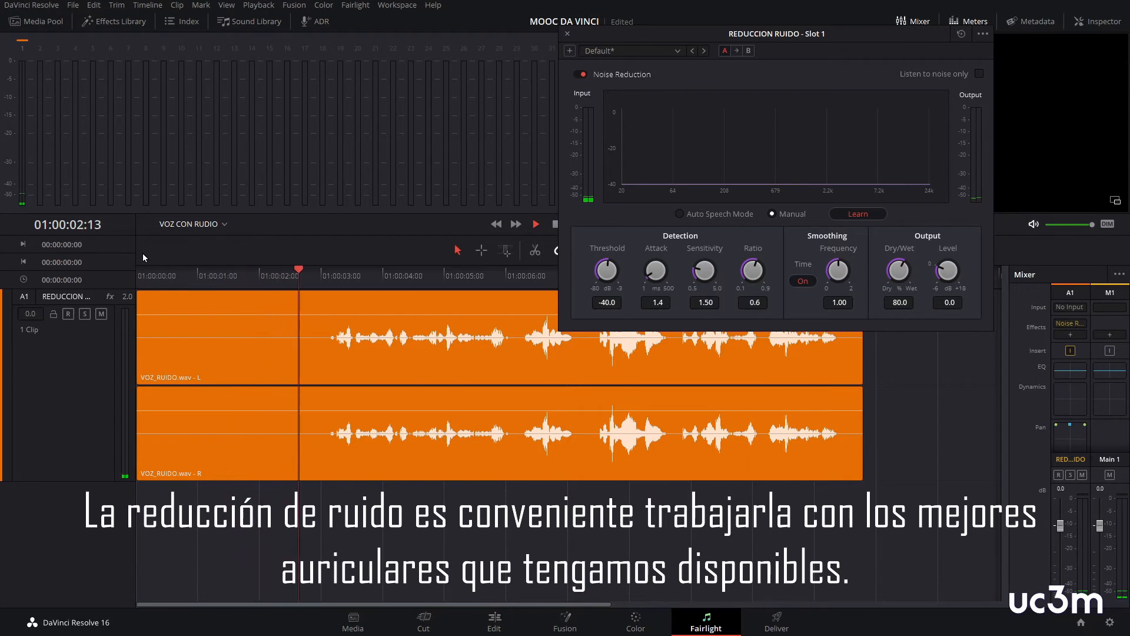
{"action": "key", "text": "space"}
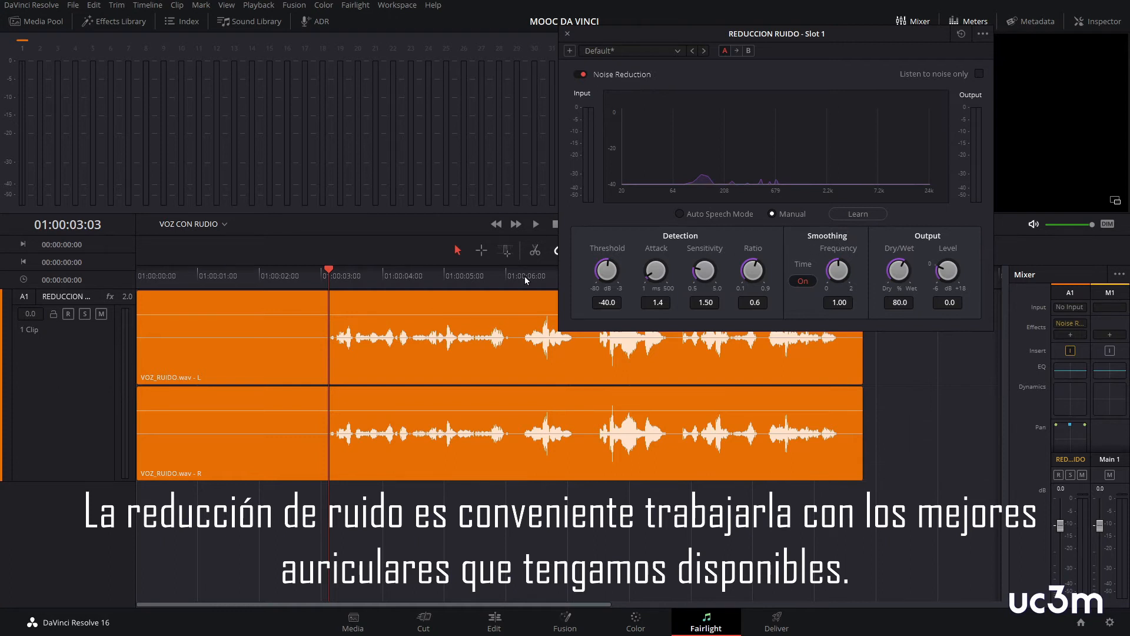
- Play the clip from the start to listen to the voice with the learned noise profile applied
{"action": "left_click_drag", "start_coordinate": [292, 290], "coordinate": [138, 272]}
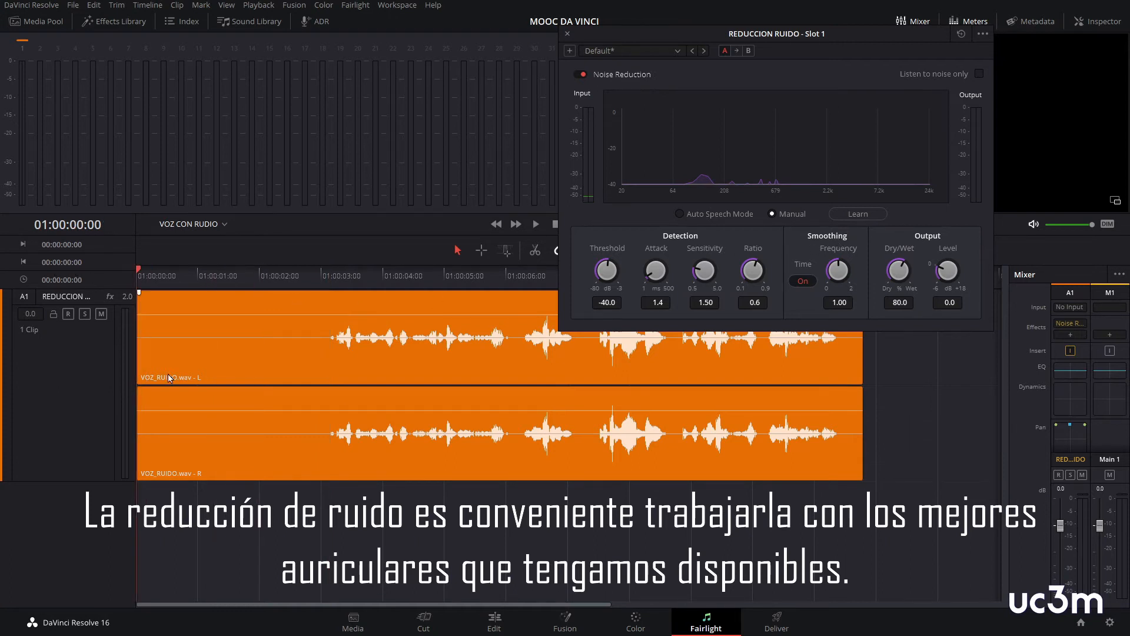
{"action": "key", "text": "space"}
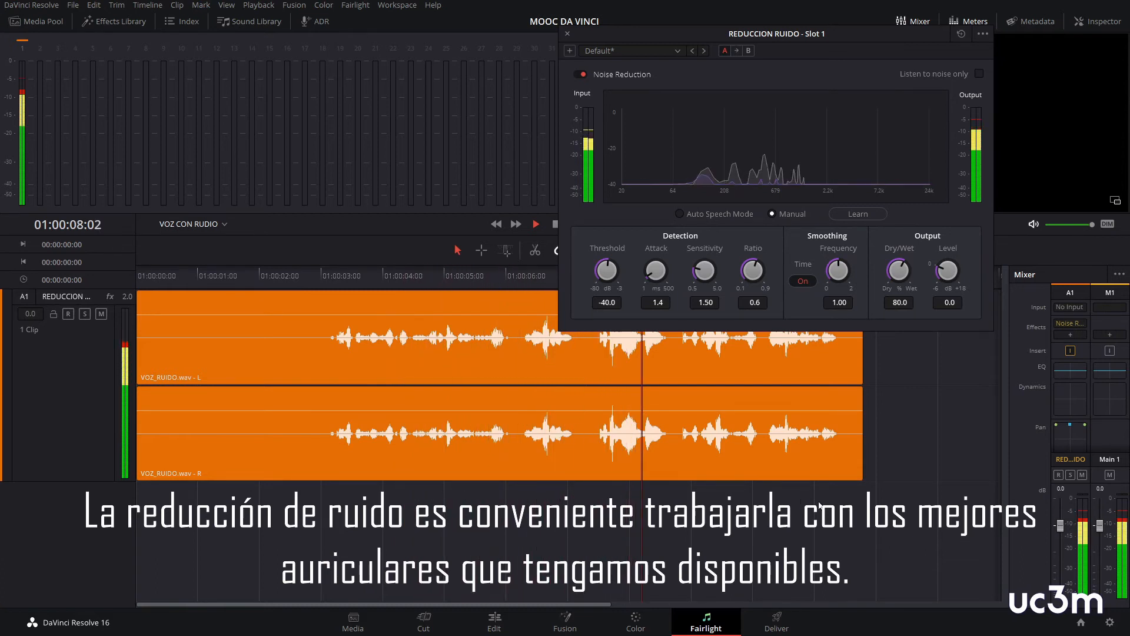
{"action": "key", "text": "space"}
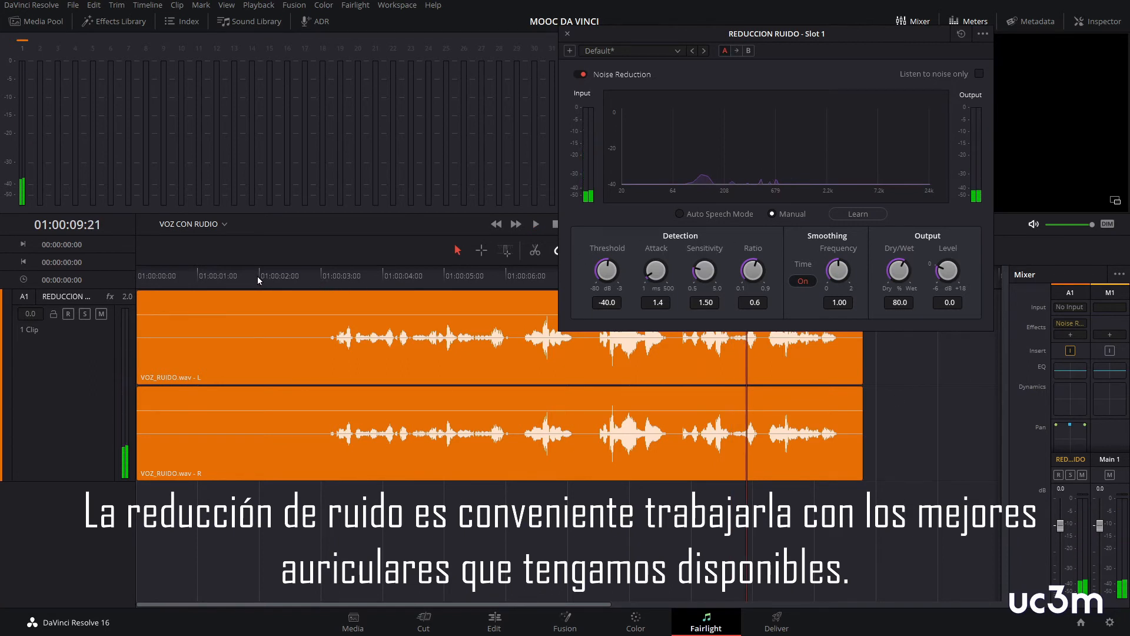
- Compare the voice with and without Noise Reduction by switching the effect off and on during playback, leaving it enabled
{"action": "left_click_drag", "start_coordinate": [243, 276], "coordinate": [91, 276]}
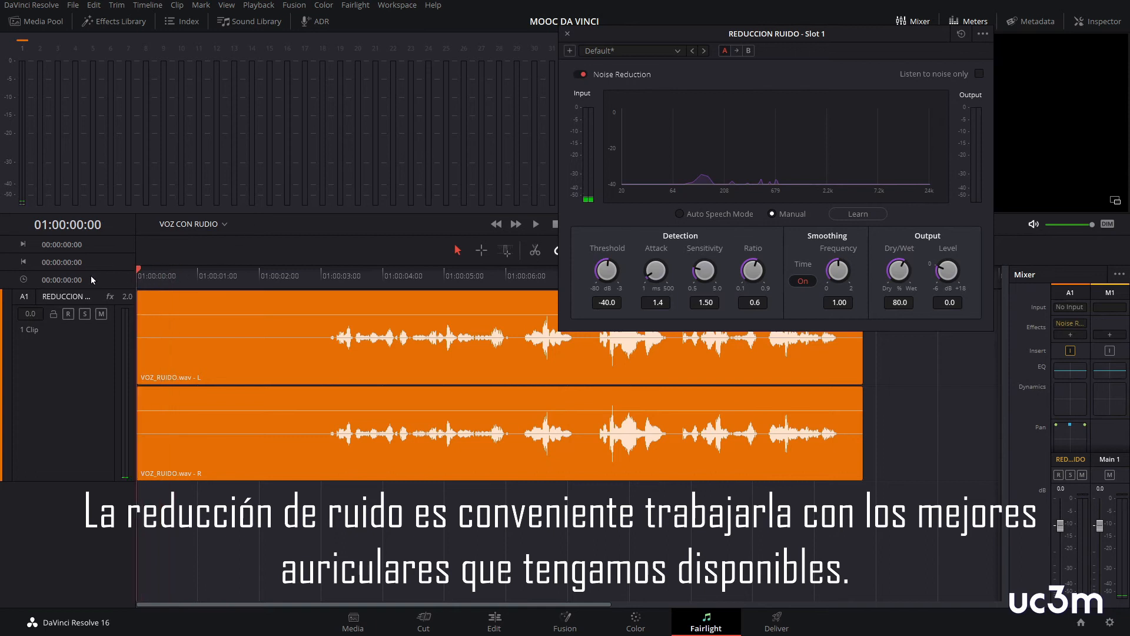
{"action": "key", "text": "space"}
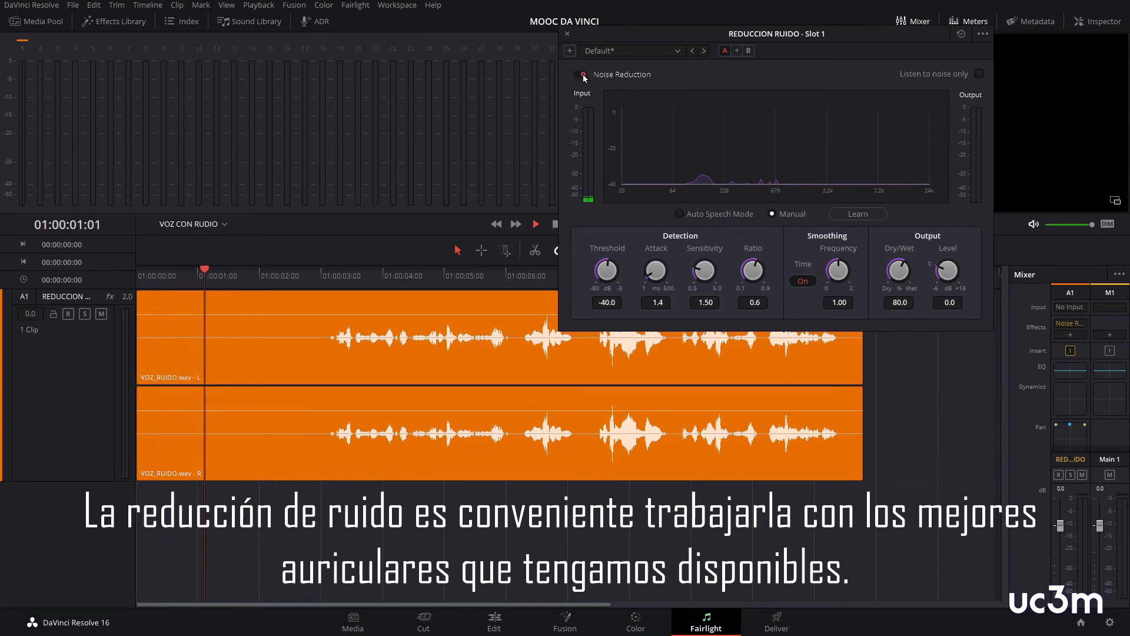
{"action": "left_click", "coordinate": [579, 74]}
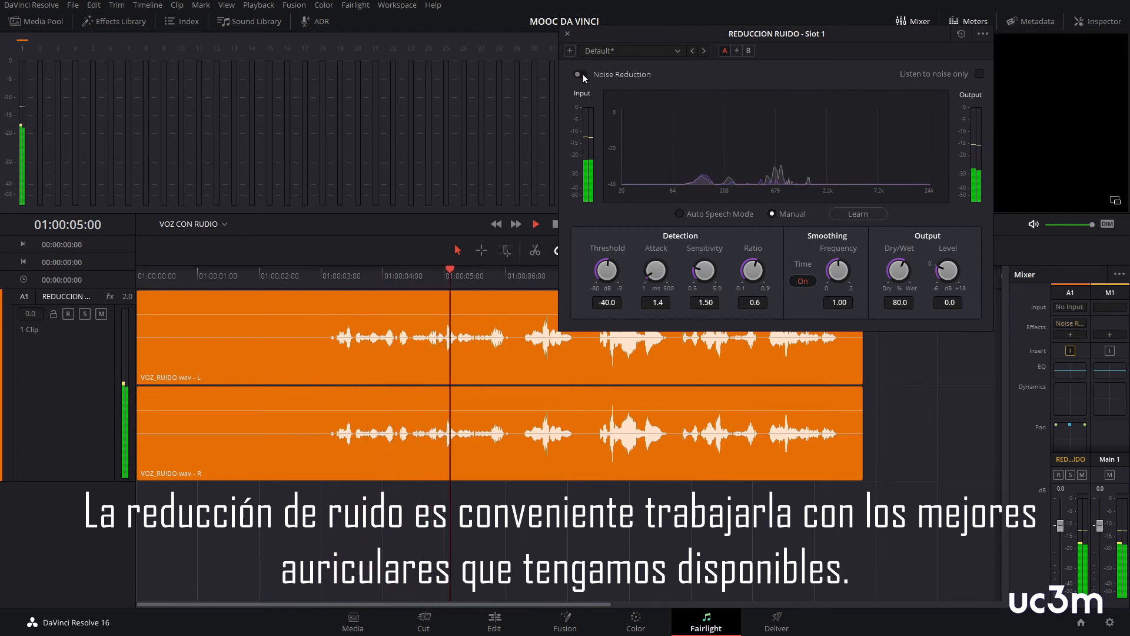
{"action": "left_click", "coordinate": [583, 74]}
{"action": "left_click", "coordinate": [582, 74]}
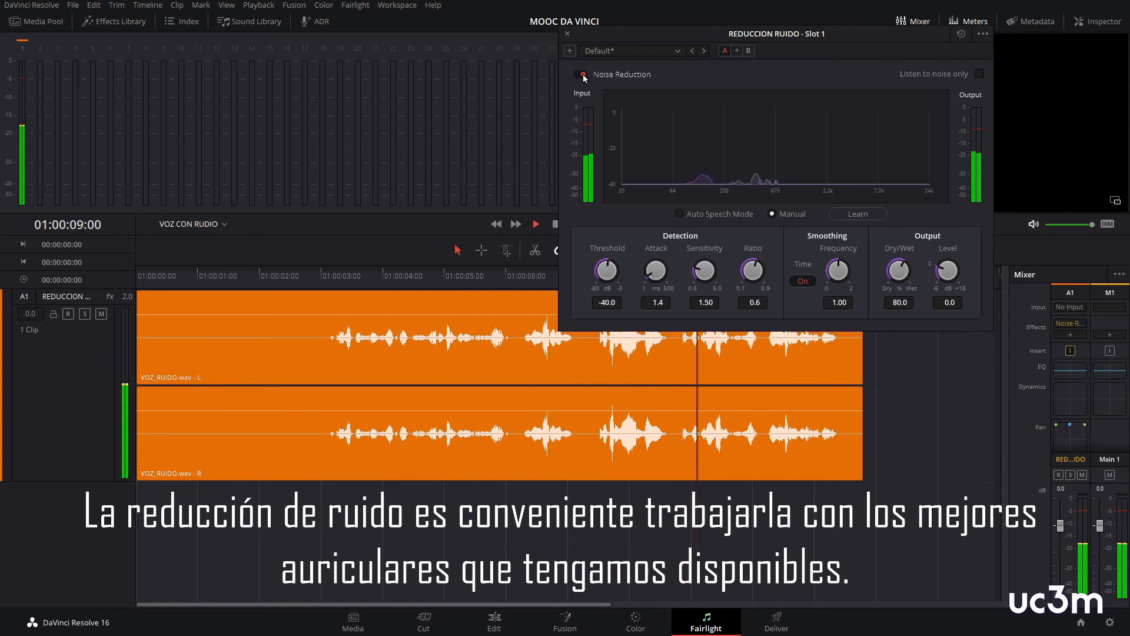
{"action": "left_click", "coordinate": [583, 74]}
{"action": "key", "text": "space"}
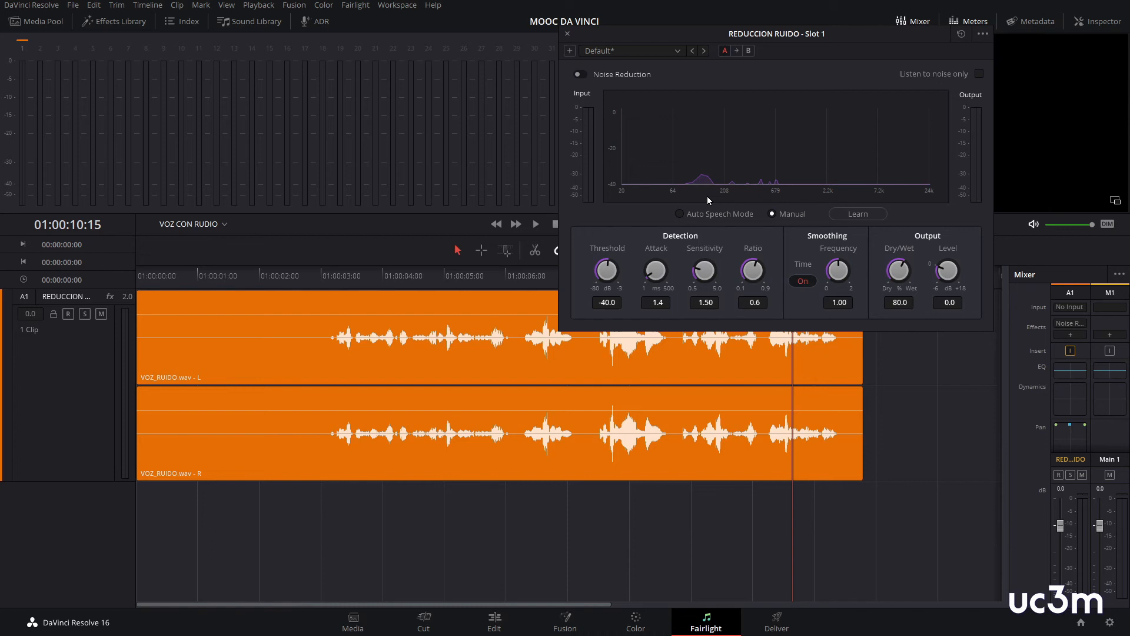
{"action": "left_click", "coordinate": [580, 74]}
- Set the noise detection threshold to -31.2 dB, the attack to 1.0 ms and the sensitivity to 2.67
{"action": "left_click", "coordinate": [312, 277]}
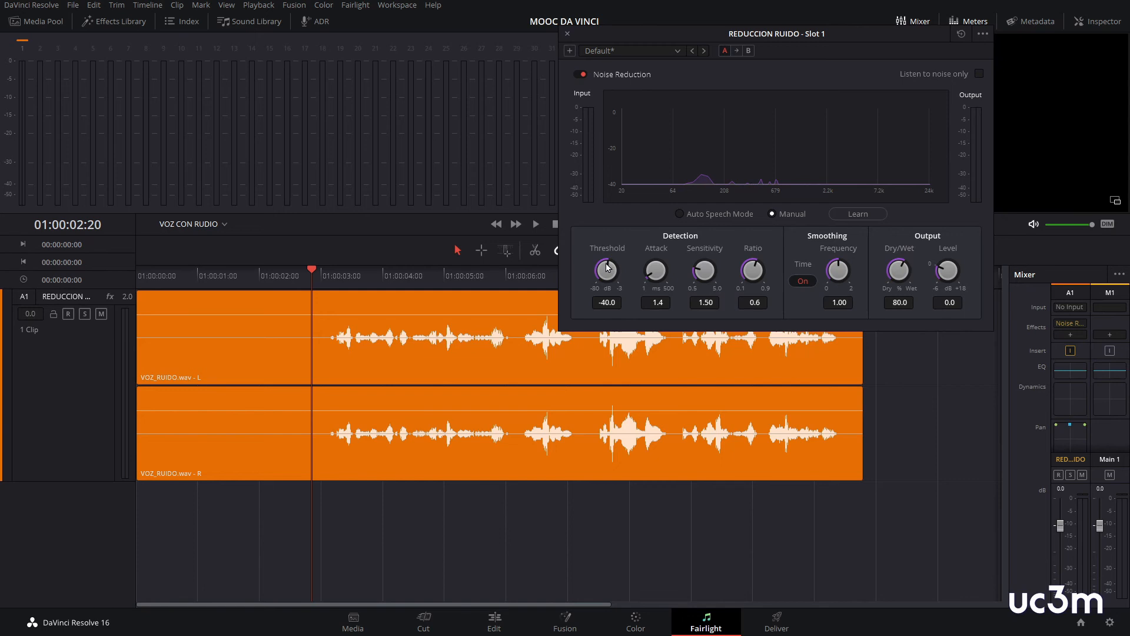
{"action": "left_click_drag", "start_coordinate": [607, 267], "coordinate": [639, 266]}
{"action": "left_click_drag", "start_coordinate": [700, 271], "coordinate": [737, 252]}
- Play the clip from near its start and compare the adjusted Noise Reduction against the bypassed sound, leaving the effect enabled
{"action": "left_click", "coordinate": [146, 281]}
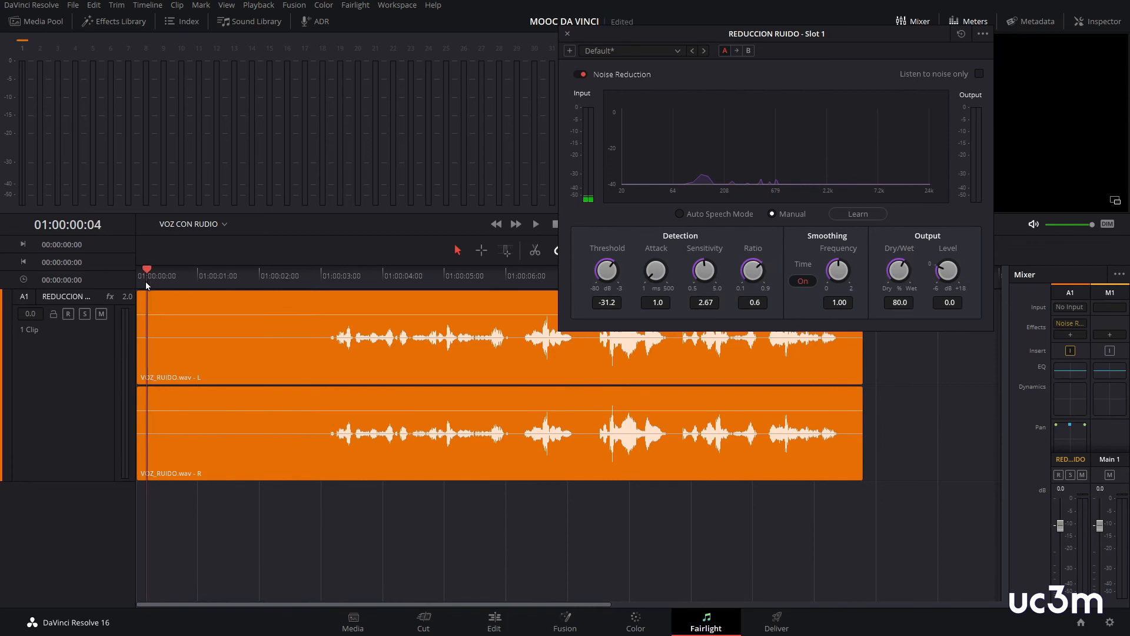
{"action": "key", "text": "space"}
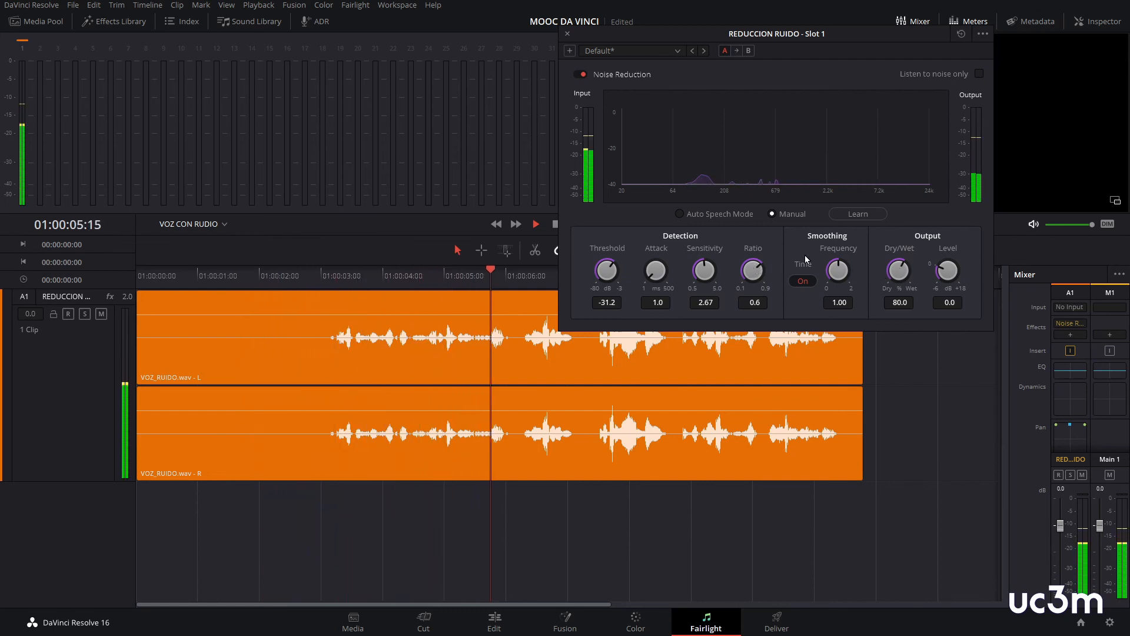
{"action": "left_click", "coordinate": [578, 77]}
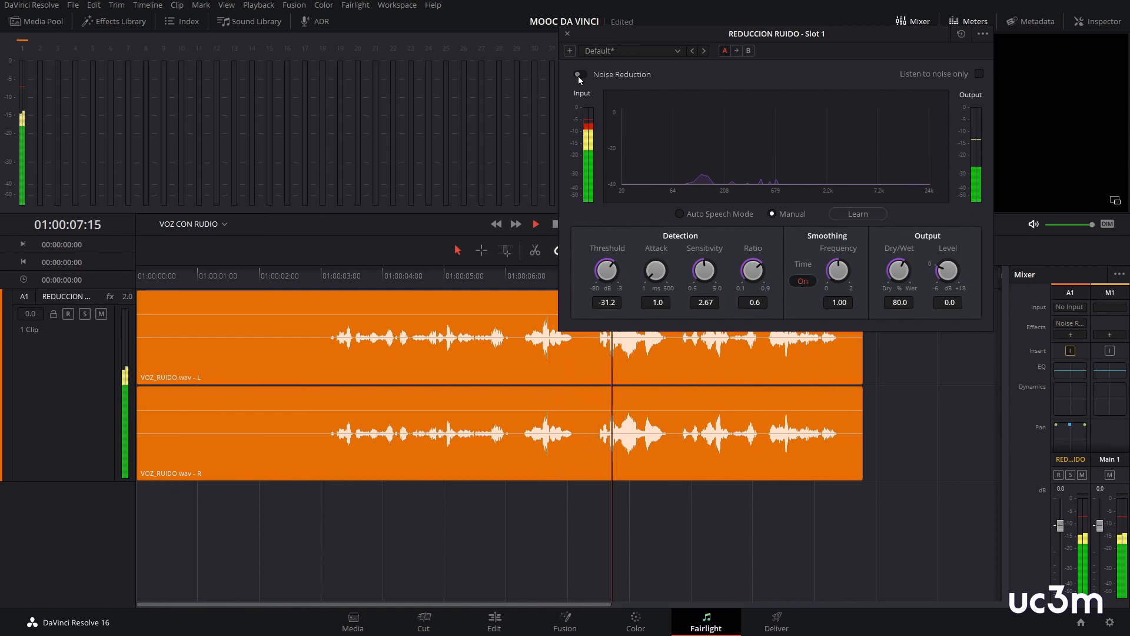
{"action": "left_click", "coordinate": [579, 76]}
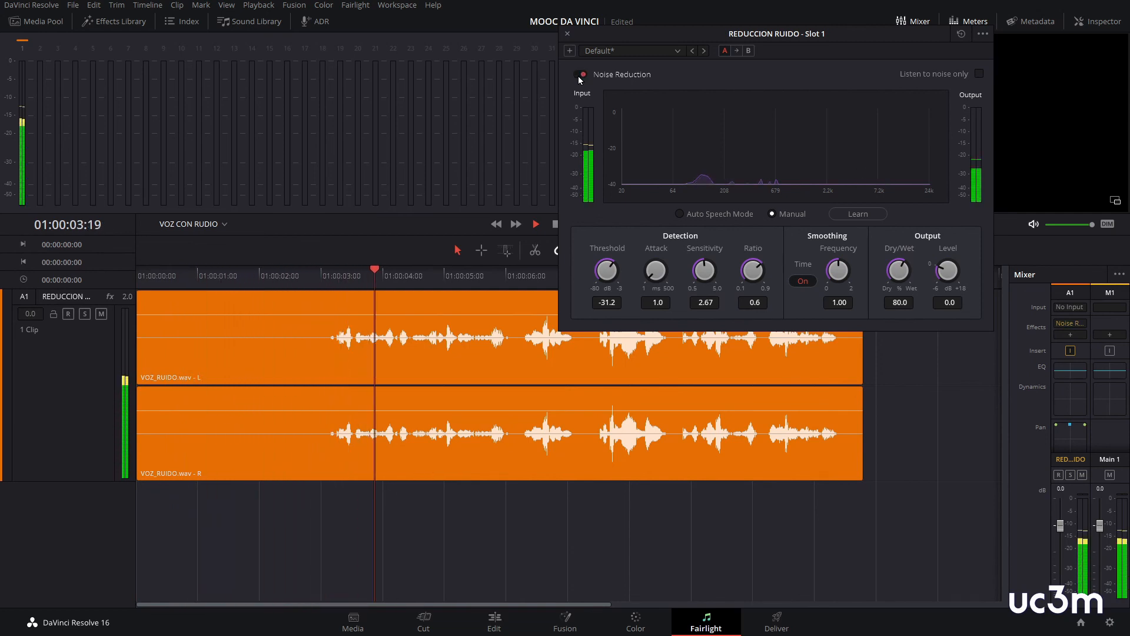
{"action": "key", "text": "space"}
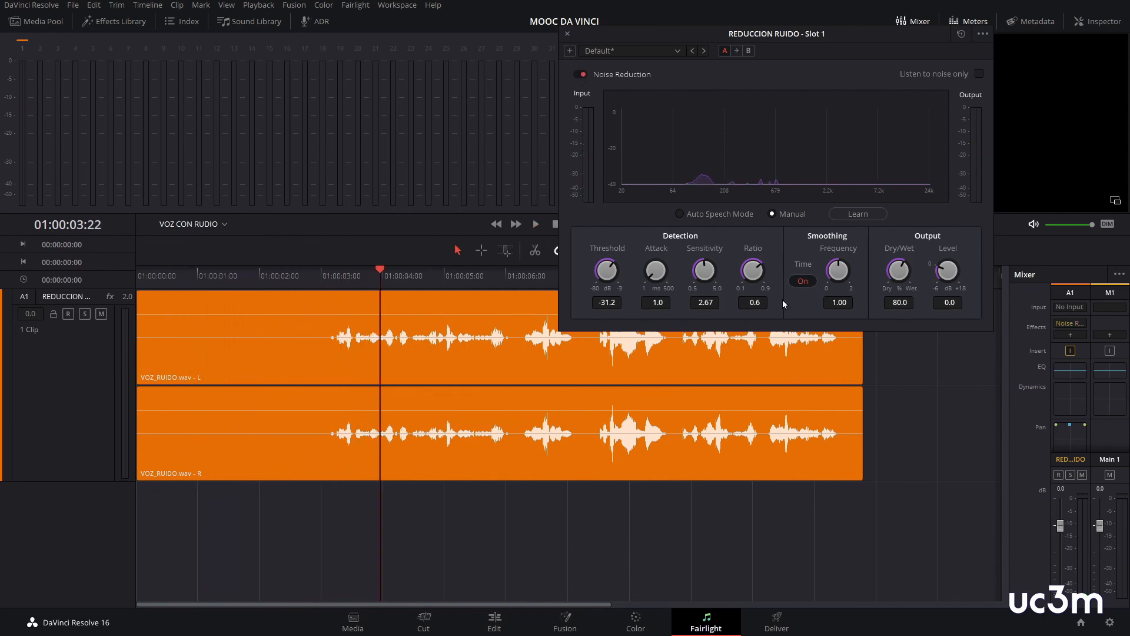